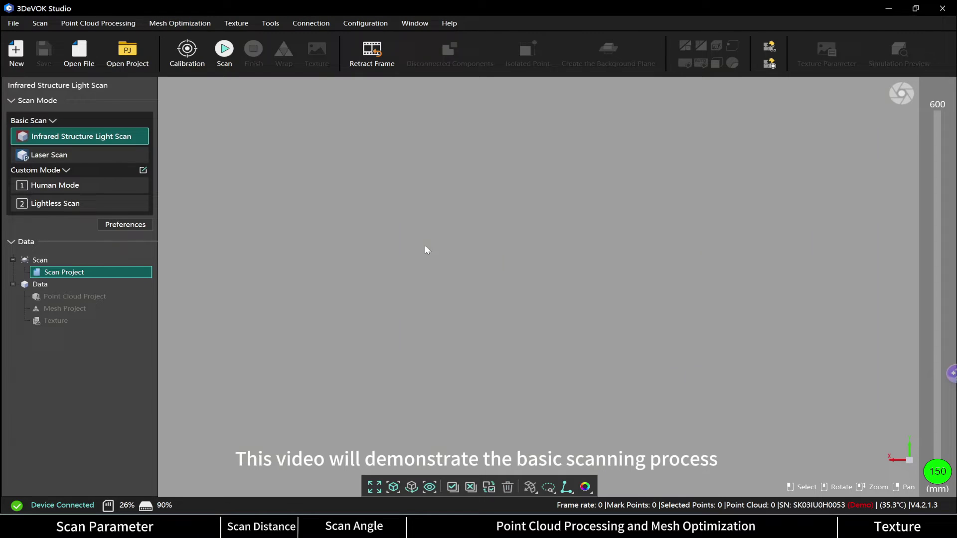
# - Set the scan mode to Laser Scan with Infrared Laser and Hybrid Alignment
pyautogui.click(125, 156)
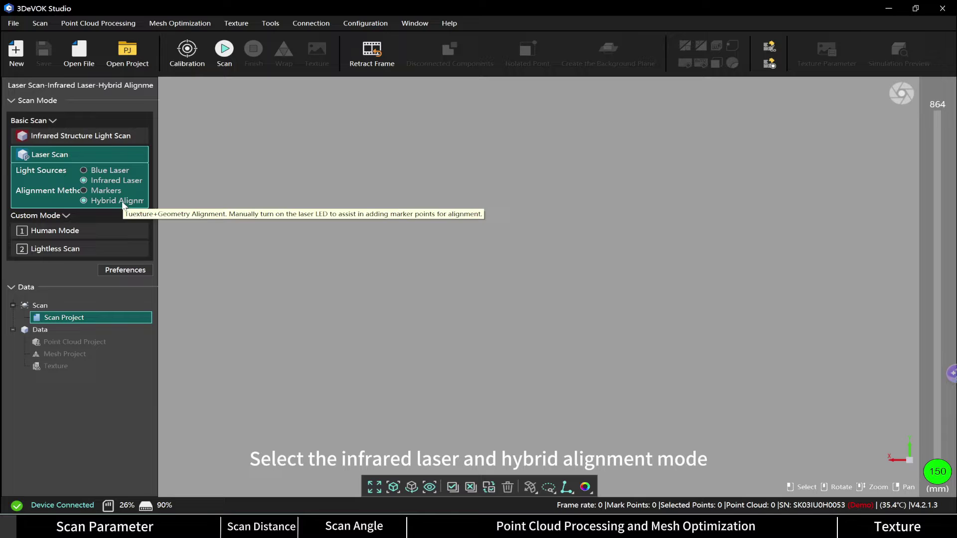
# - In scan preferences, keep resolution 0.20, raise exposure to 14, and set max scan distance to 832 mm
pyautogui.click(146, 269)
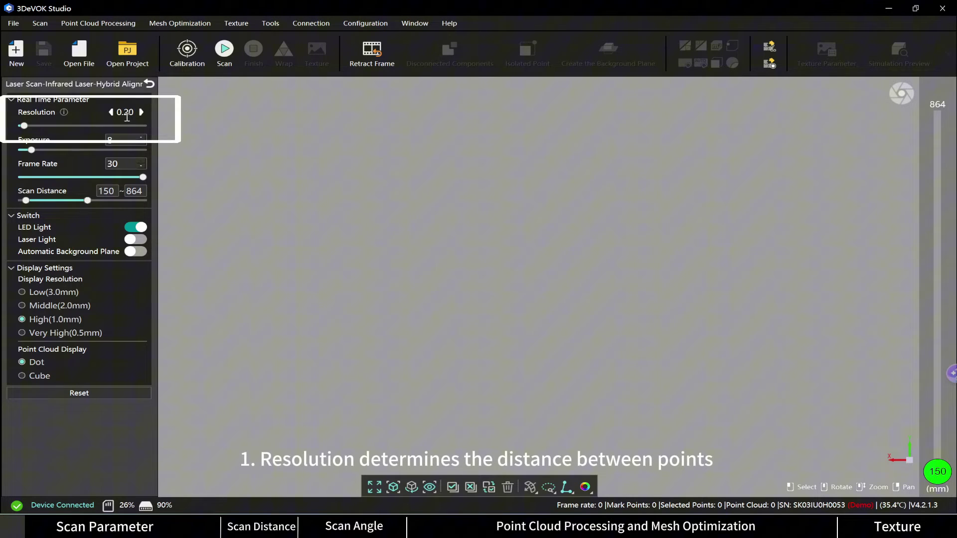
pyautogui.click(142, 112)
pyautogui.click(142, 112)
pyautogui.click(142, 113)
pyautogui.click(142, 112)
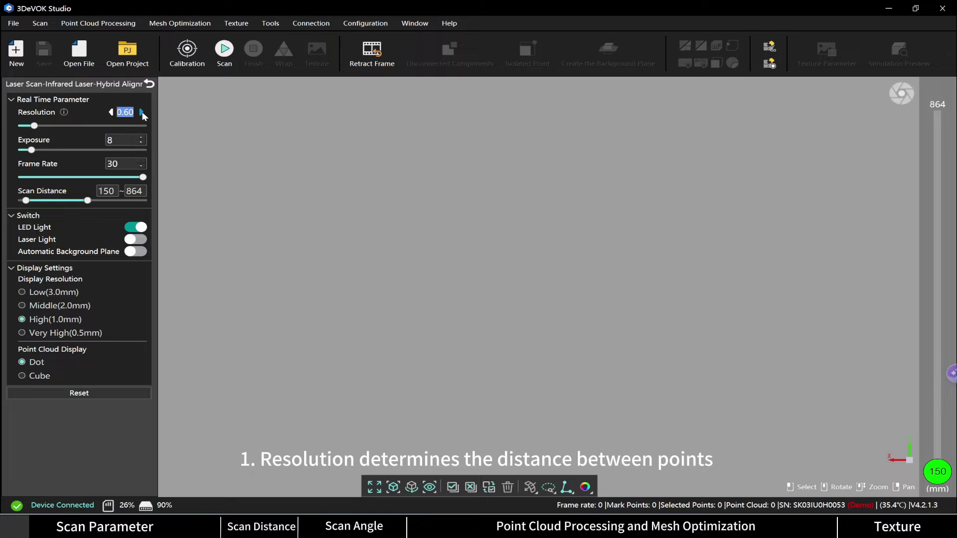
pyautogui.click(109, 112)
pyautogui.click(109, 112)
pyautogui.click(109, 112)
pyautogui.click(109, 112)
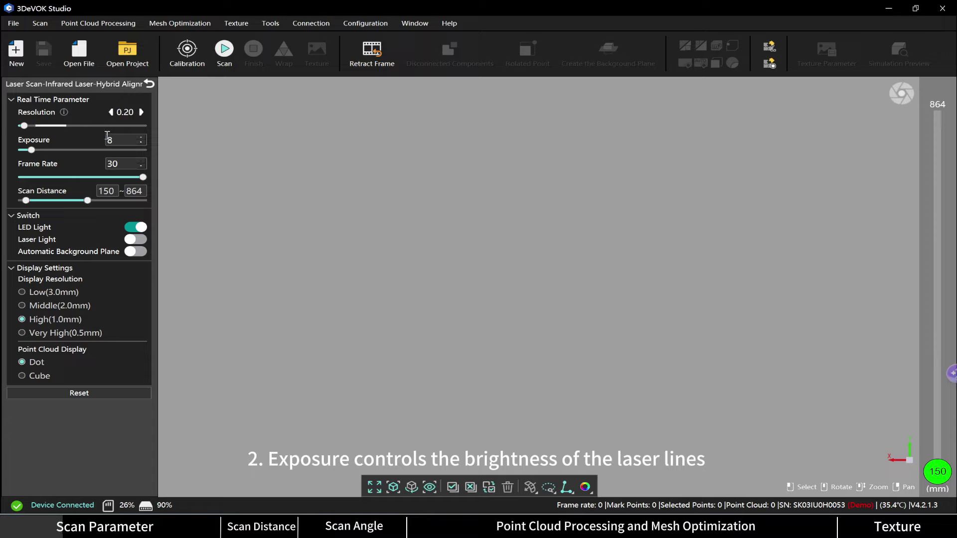
pyautogui.moveTo(31, 150)
pyautogui.mouseDown()
pyautogui.moveTo(90, 153)
pyautogui.moveTo(41, 151)
pyautogui.mouseUp()
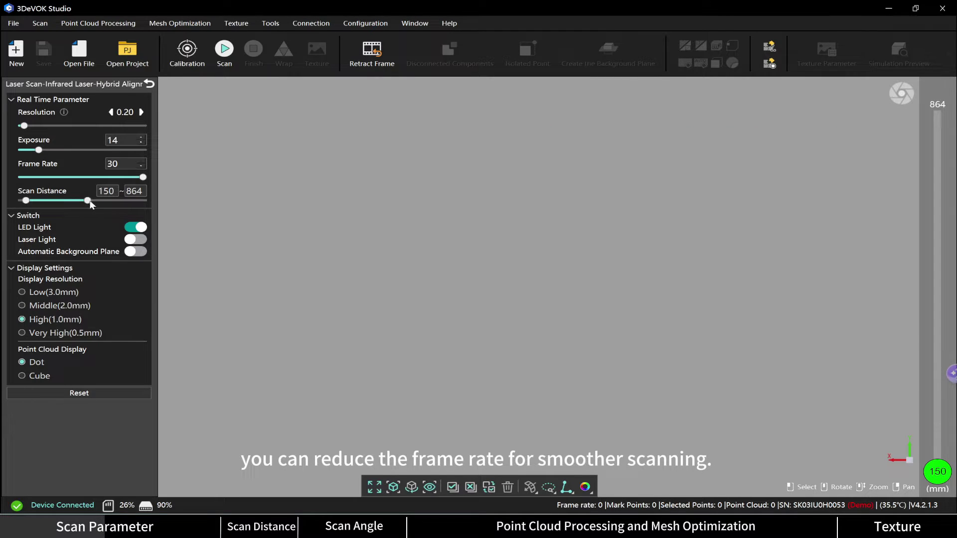
pyautogui.moveTo(87, 201)
pyautogui.mouseDown()
pyautogui.moveTo(124, 205)
pyautogui.moveTo(85, 205)
pyautogui.mouseUp()
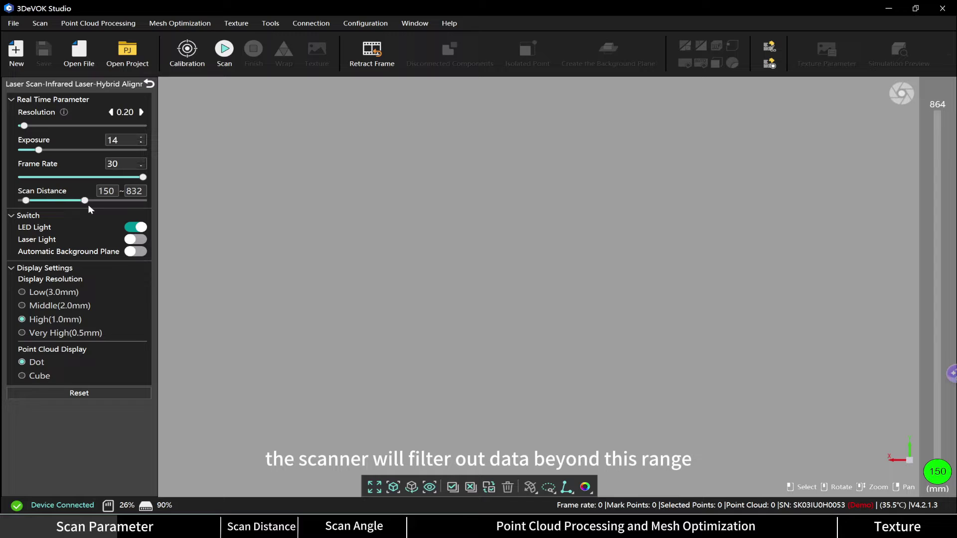
# - Turn on LED light, laser light and Automatic Background Plane, and check the display resolution options
pyautogui.click(137, 229)
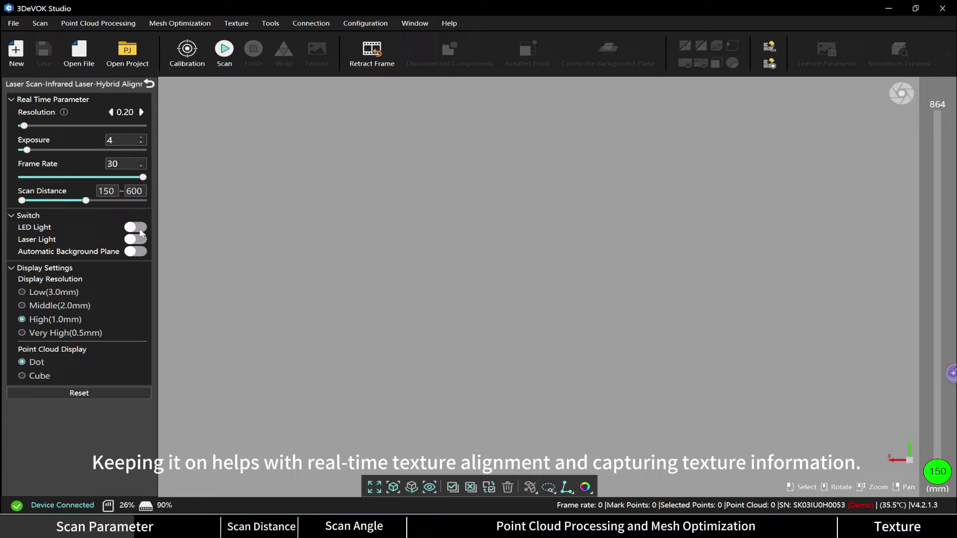
pyautogui.click(141, 228)
pyautogui.click(133, 241)
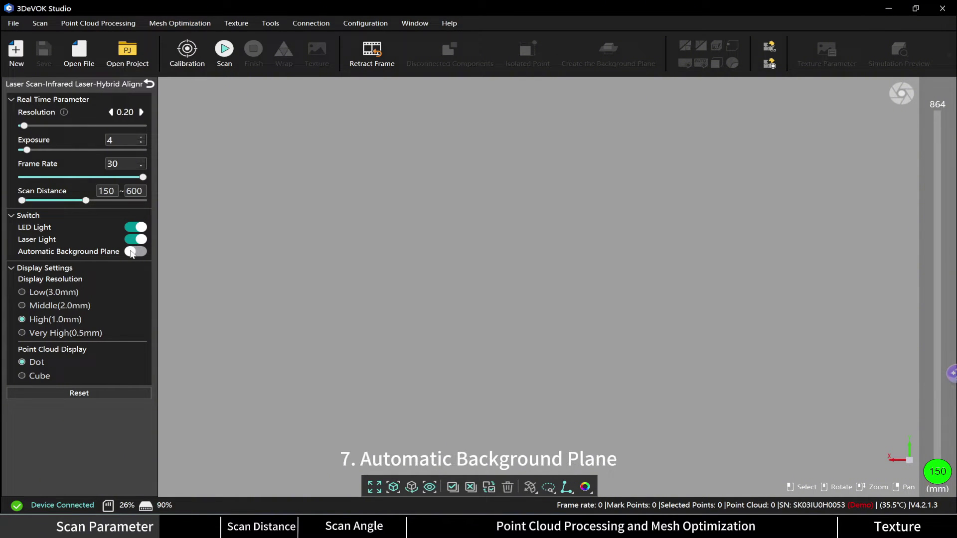
pyautogui.click(133, 253)
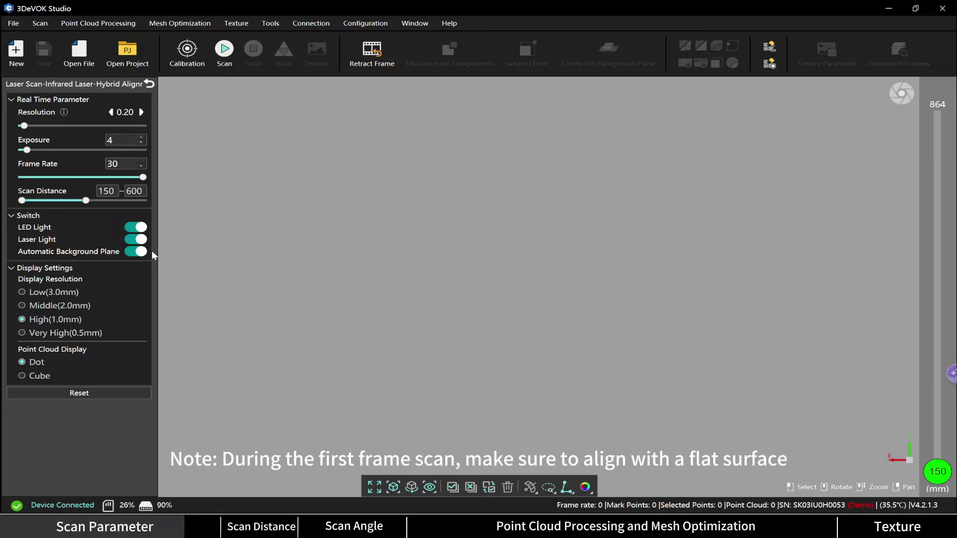
pyautogui.click(62, 310)
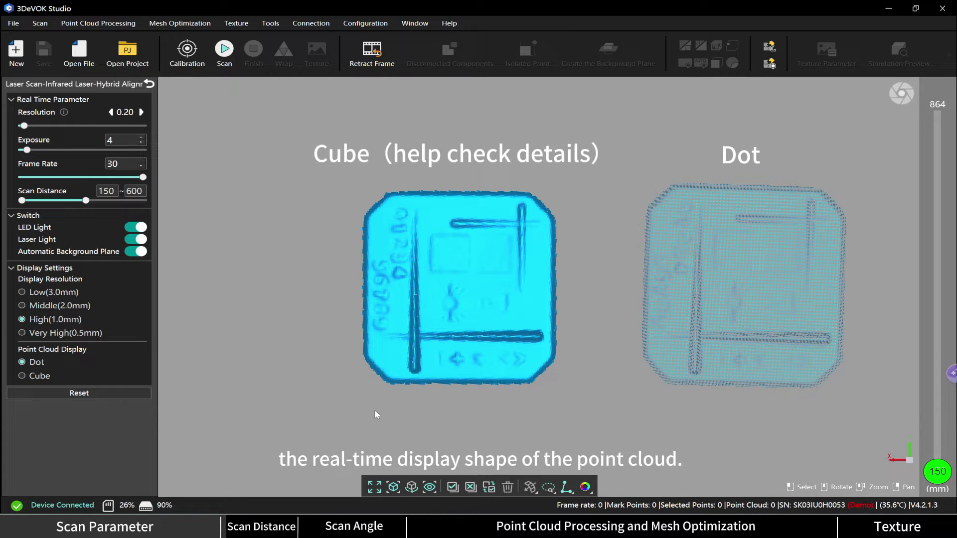
# - Return to scan mode, scan the zebra bust, and step the resolution to settle at 0.50
pyautogui.click(149, 83)
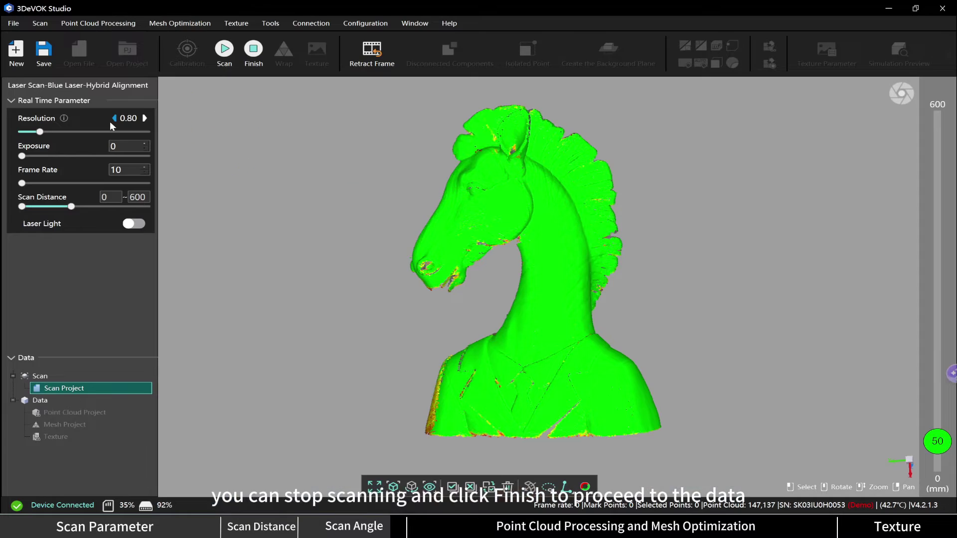
pyautogui.click(113, 118)
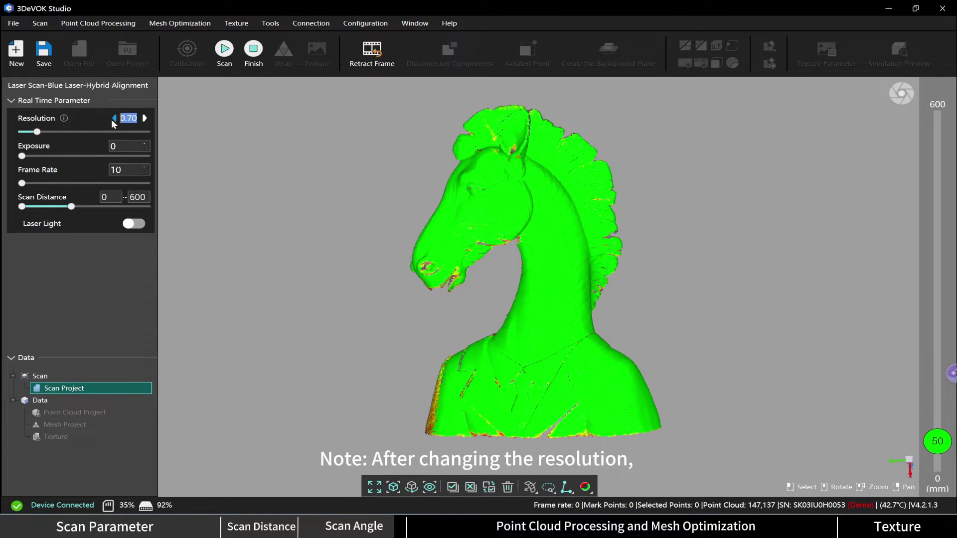
pyautogui.click(114, 119)
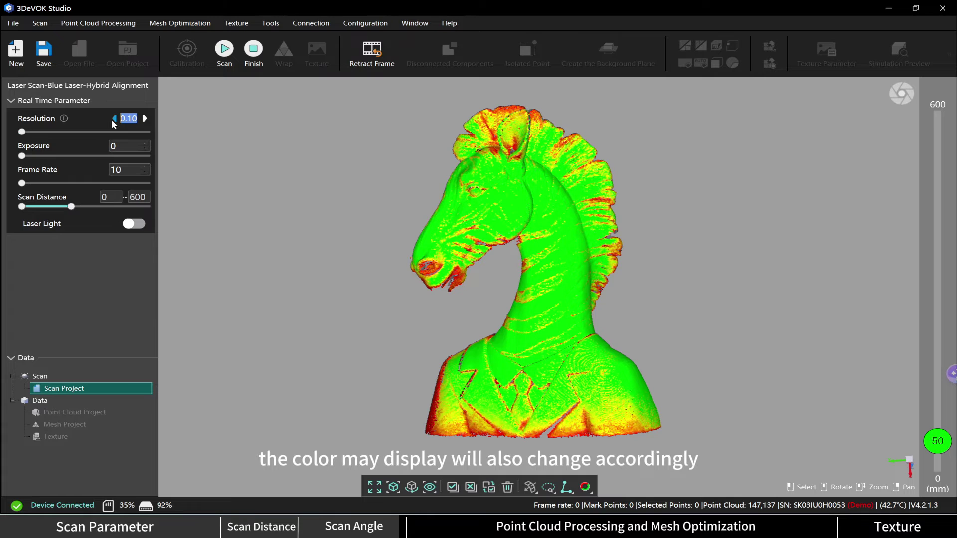
pyautogui.click(145, 117)
pyautogui.click(145, 117)
pyautogui.click(145, 118)
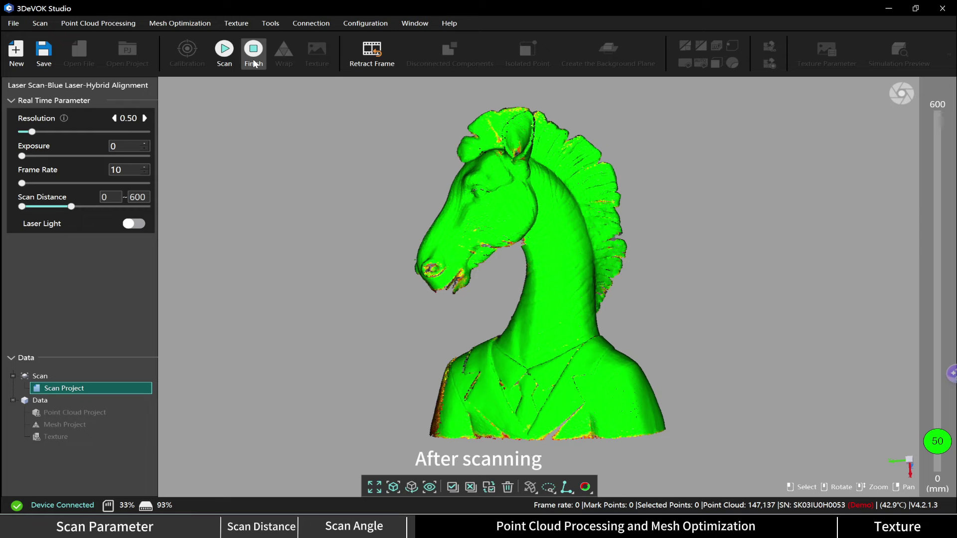
# - Finish the scan so it processes into a 567,270-point cloud project
pyautogui.click(252, 61)
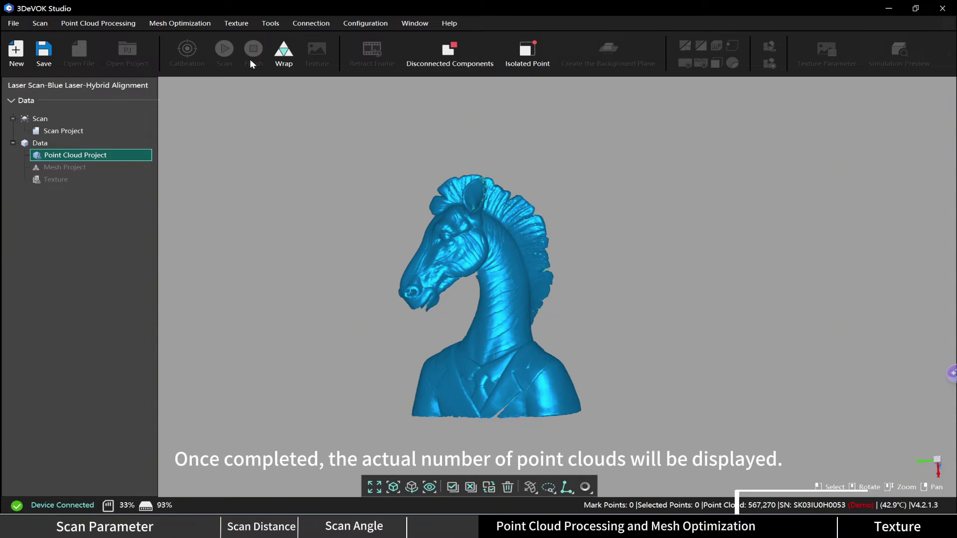
pyautogui.scroll(2, 329, 295)
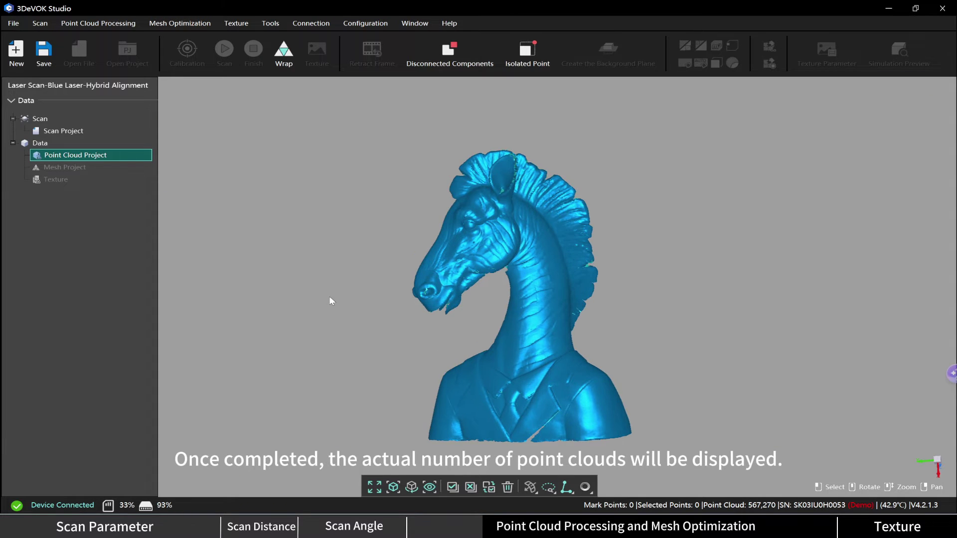
# - Select and delete the disconnected components and the isolated noise points
pyautogui.click(463, 67)
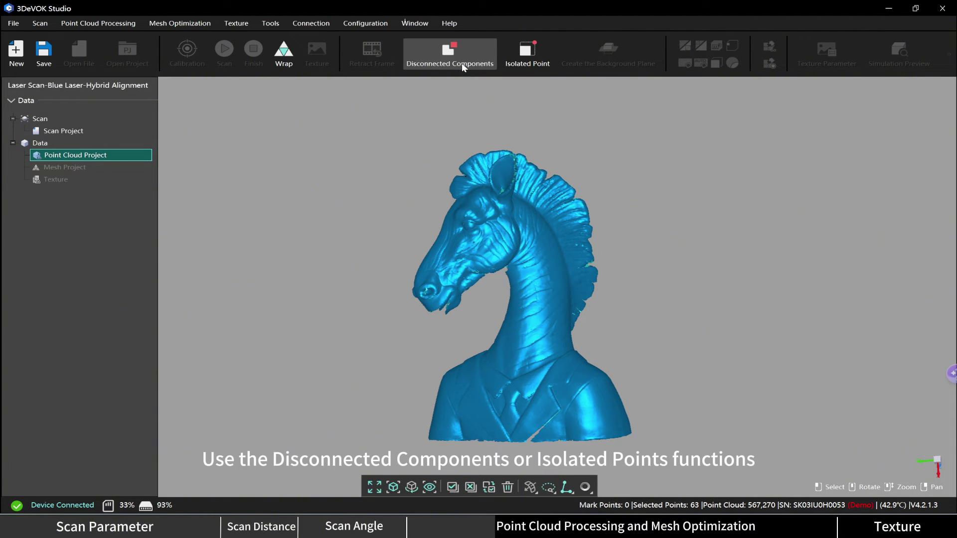
pyautogui.rightClick(384, 201)
pyautogui.click(402, 204)
pyautogui.click(527, 52)
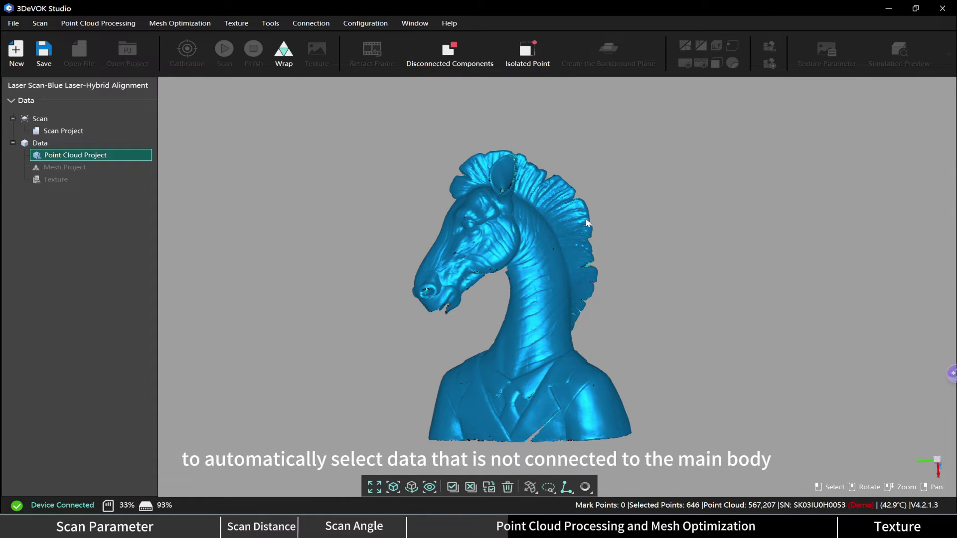
pyautogui.rightClick(614, 219)
pyautogui.click(617, 223)
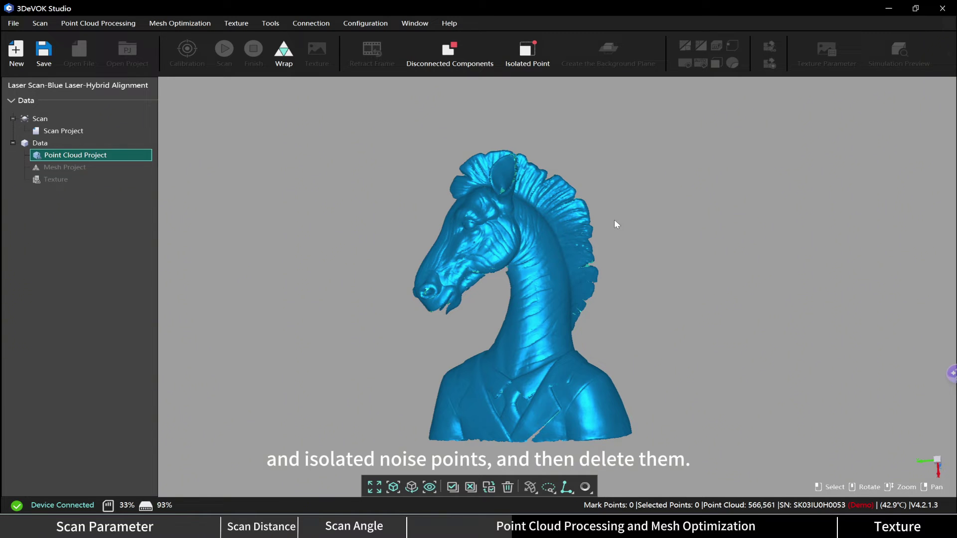
# - Lasso the ring of points at the bust's base and delete it
pyautogui.moveTo(389, 384)
pyautogui.keyDown('shift'); pyautogui.mouseDown()
pyautogui.moveTo(472, 463)
pyautogui.moveTo(748, 450)
pyautogui.moveTo(792, 392)
pyautogui.mouseUp(); pyautogui.keyUp('shift')
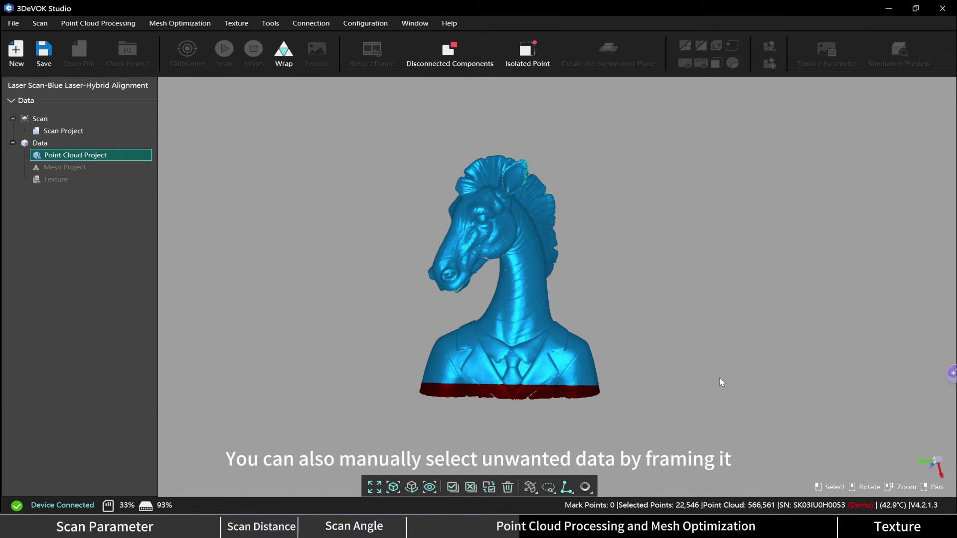
pyautogui.rightClick(621, 259)
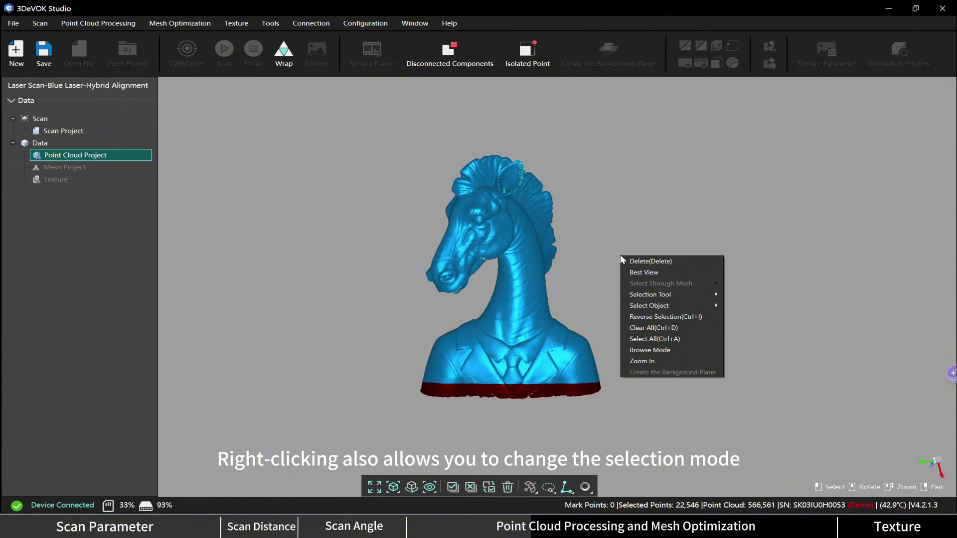
pyautogui.click(630, 261)
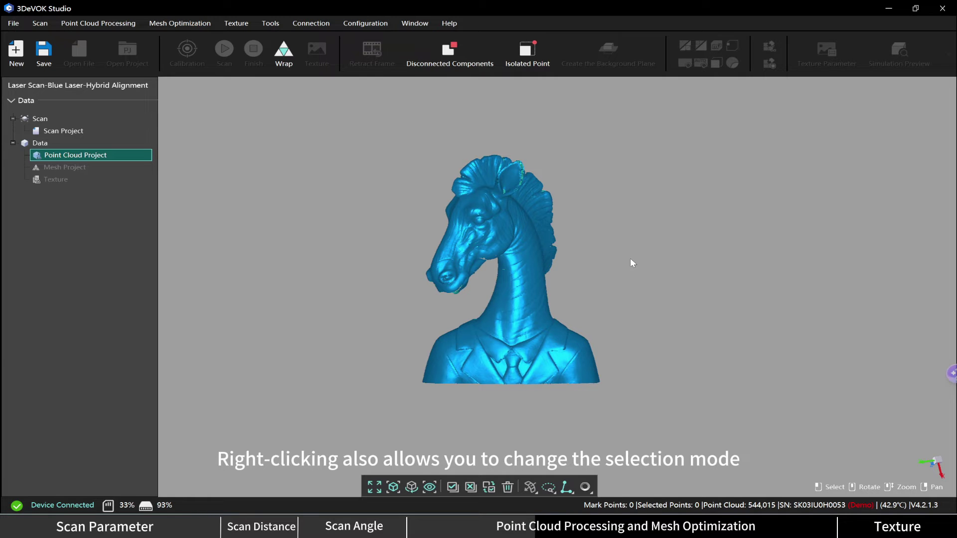
# - Save the cleaned cloud as a Point Cloud Project, navigating up to the Desktop folder
pyautogui.click(49, 63)
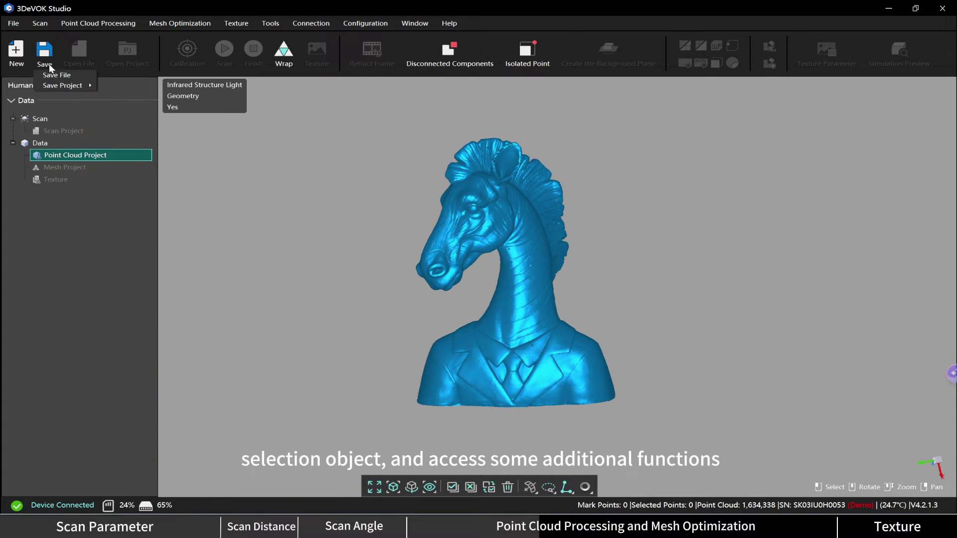
pyautogui.moveTo(65, 85)
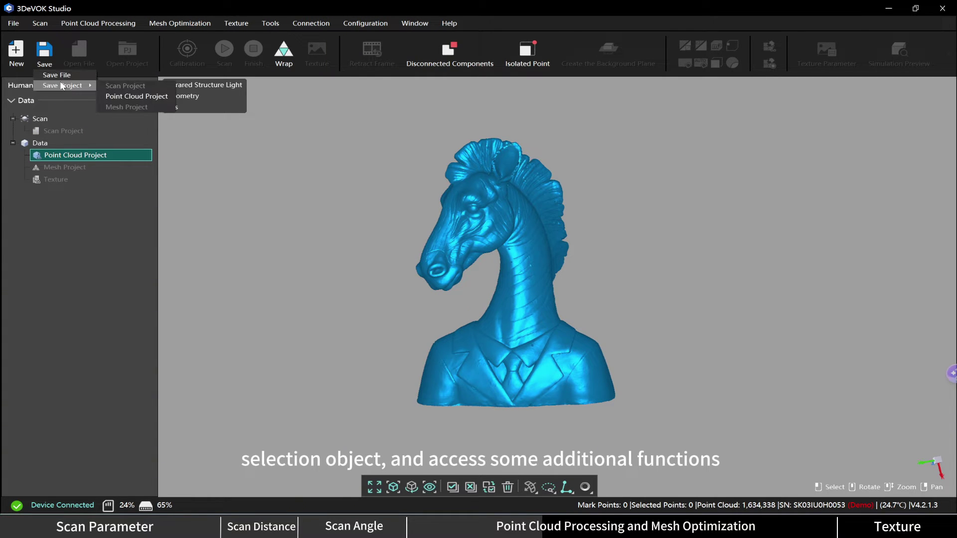
pyautogui.click(121, 97)
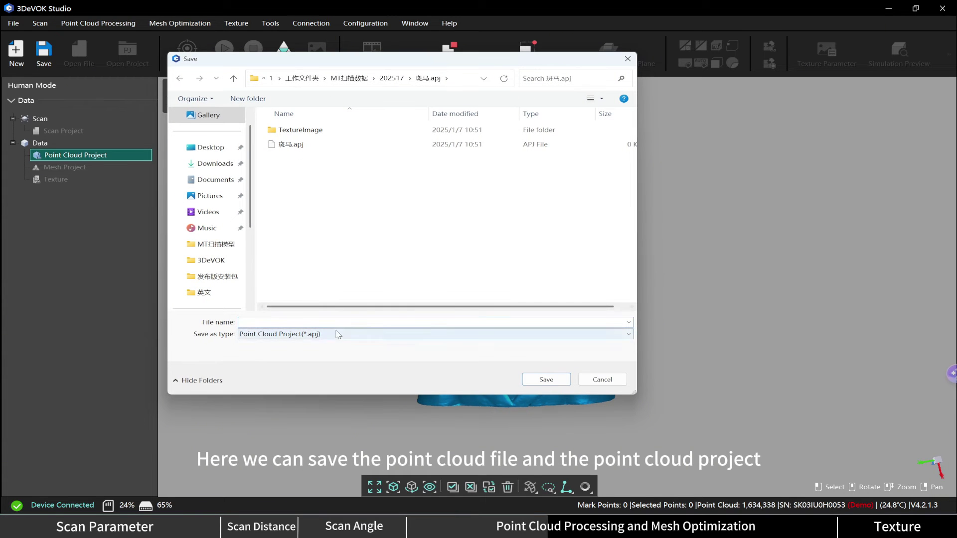
pyautogui.click(400, 81)
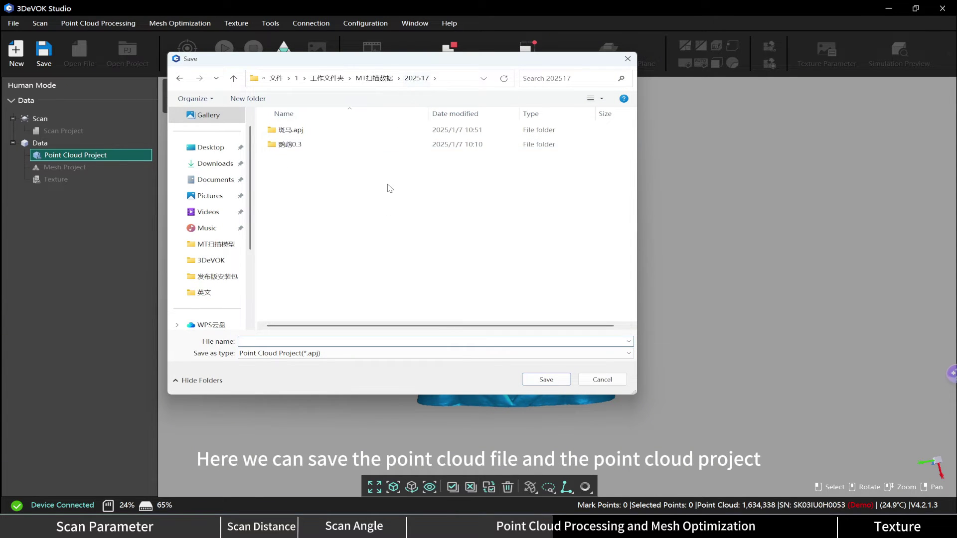
pyautogui.click(327, 78)
pyautogui.click(291, 80)
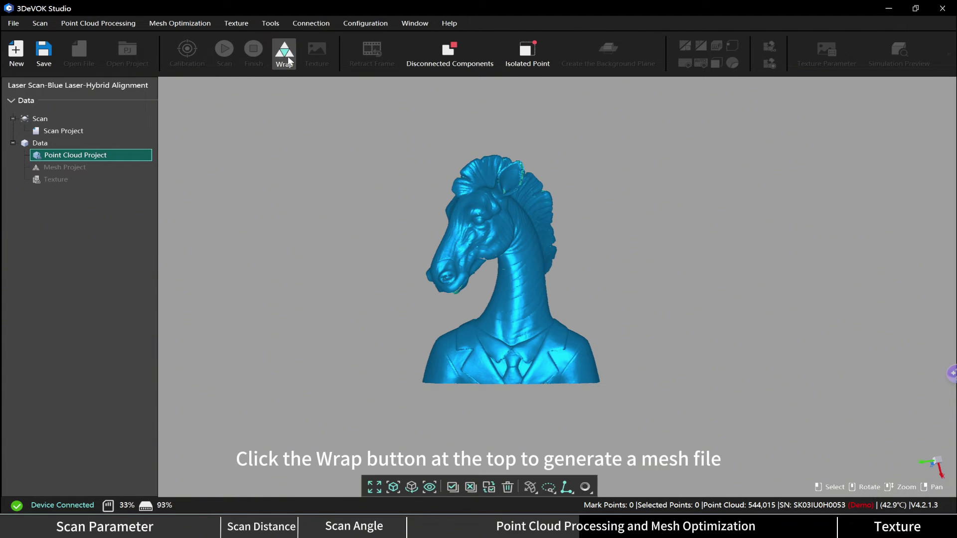
# - Wrap the point cloud with Curvature Optimization, holes left unclosed, and simplification at 70
pyautogui.click(285, 55)
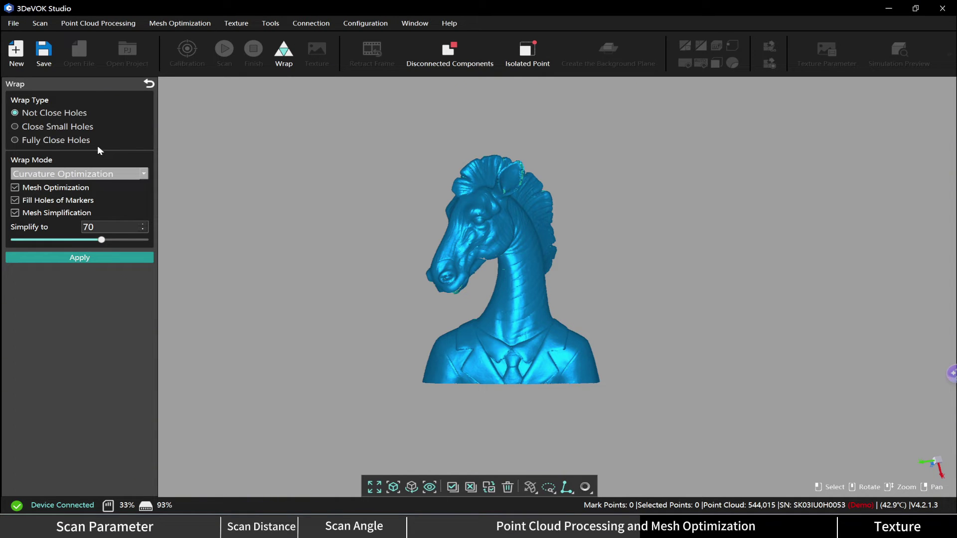
pyautogui.click(143, 174)
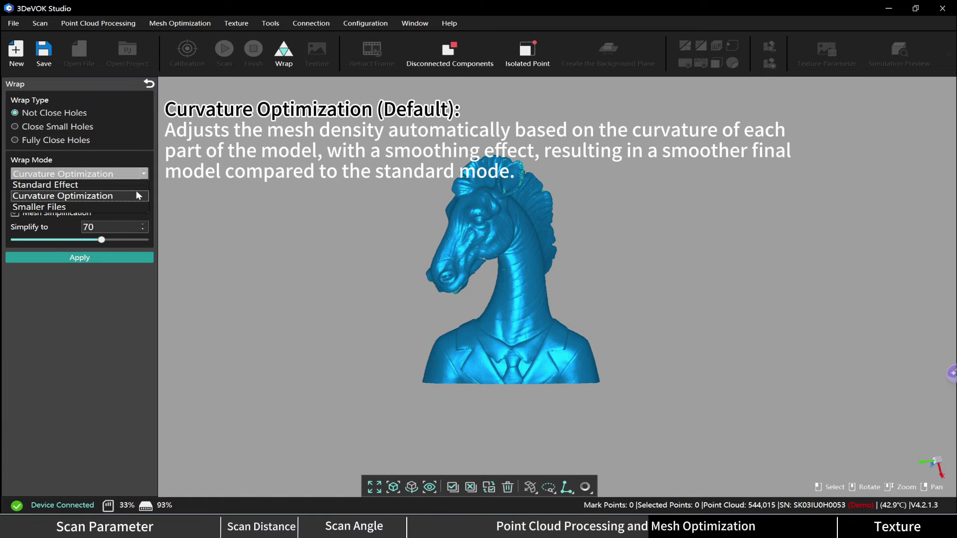
pyautogui.click(136, 193)
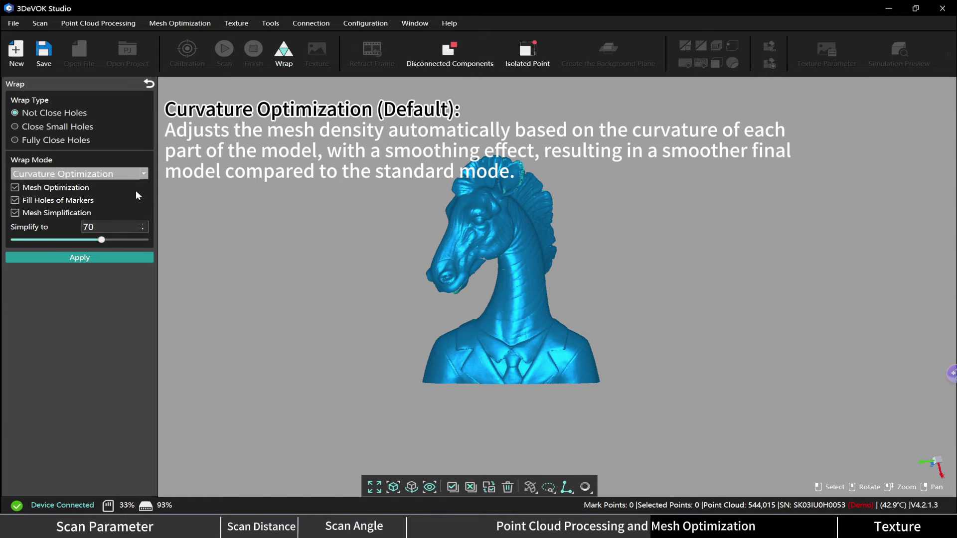
pyautogui.click(89, 201)
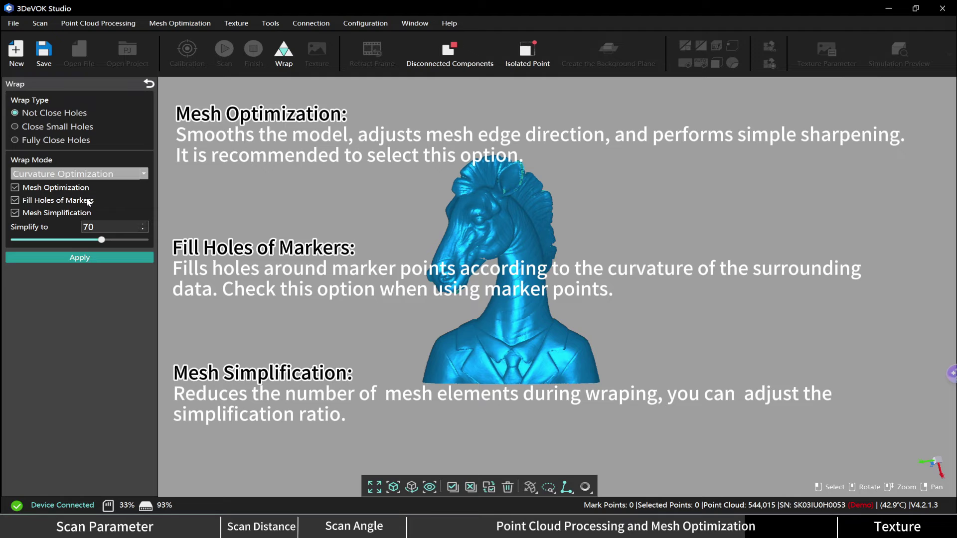
pyautogui.click(108, 258)
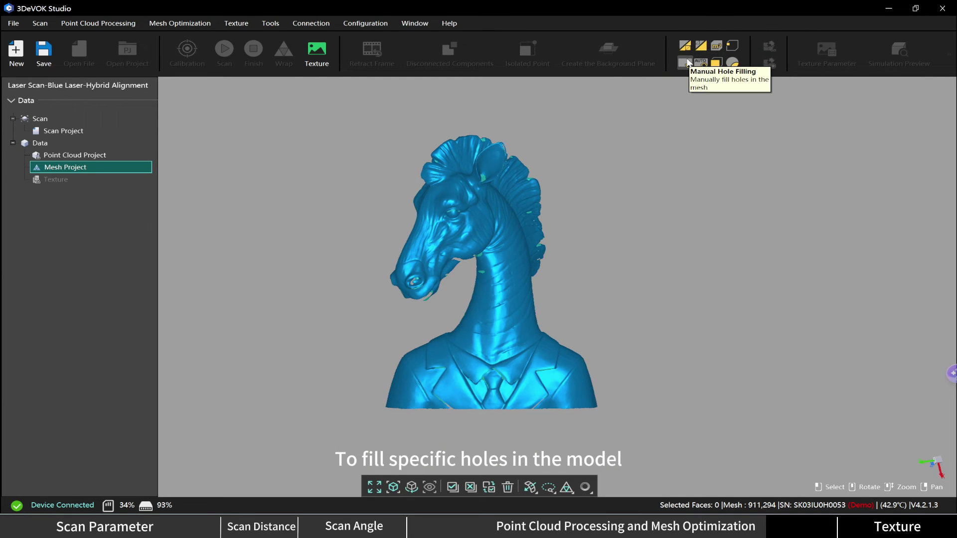
# - Manually fill the holes on the zebra's neck and nostril
pyautogui.click(689, 62)
pyautogui.scroll(5, 434, 196)
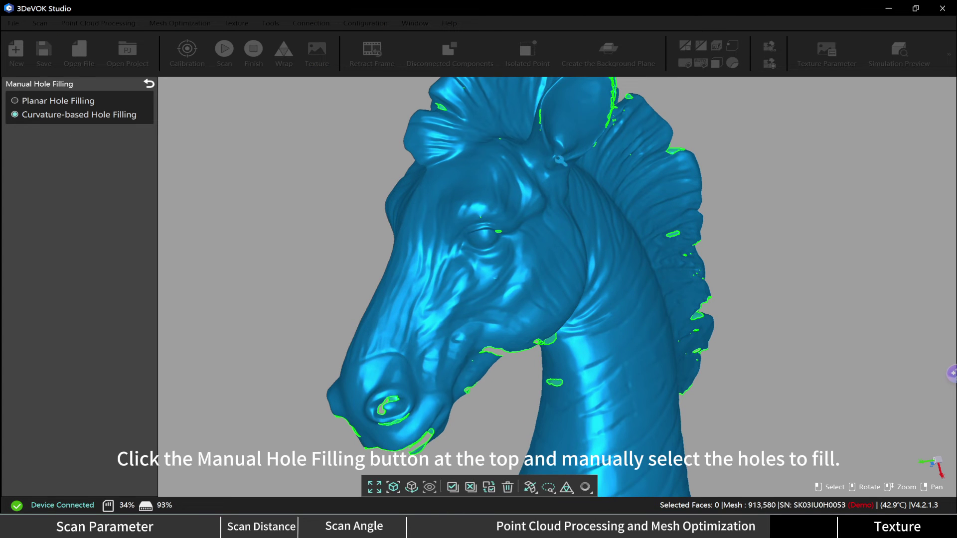
pyautogui.click(556, 384)
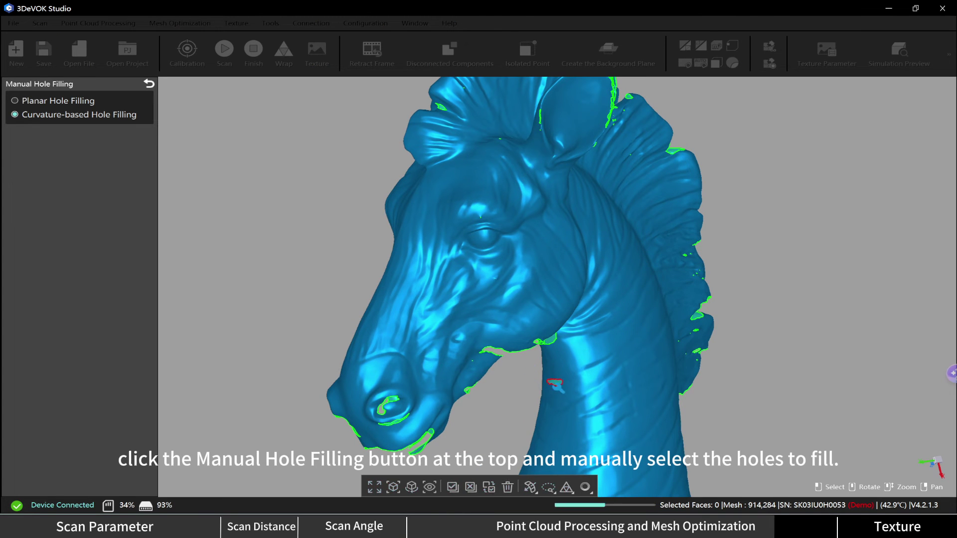
pyautogui.click(410, 400)
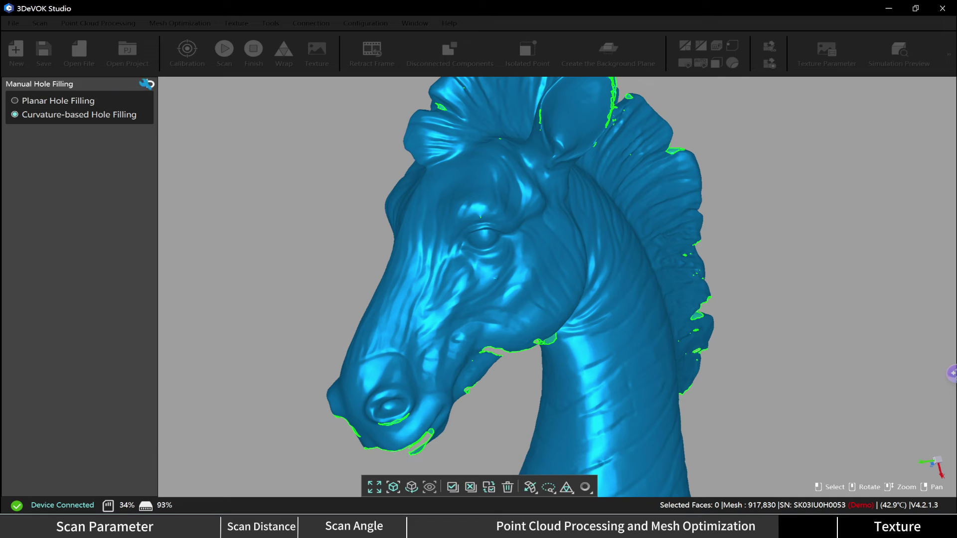
pyautogui.click(147, 85)
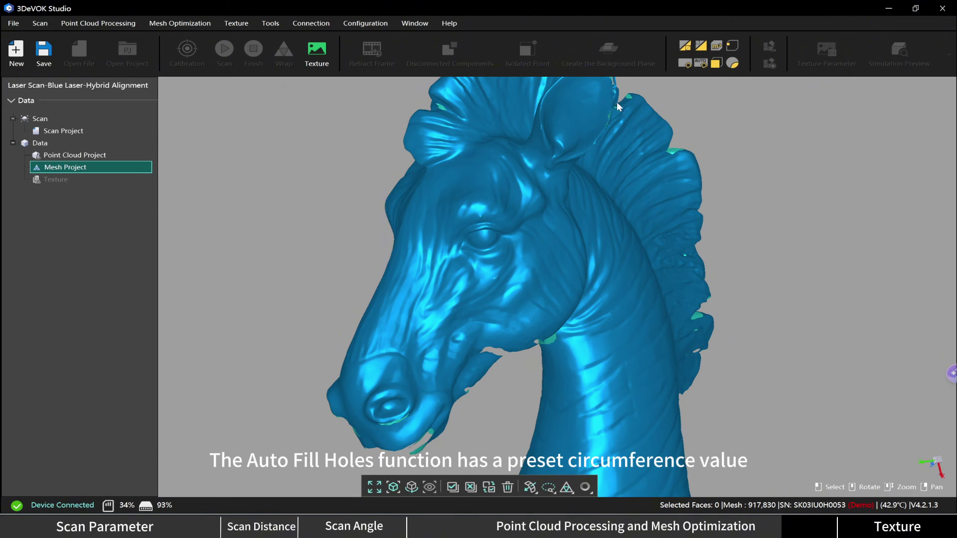
# - Auto-fill all remaining holes below object size 50
pyautogui.click(701, 63)
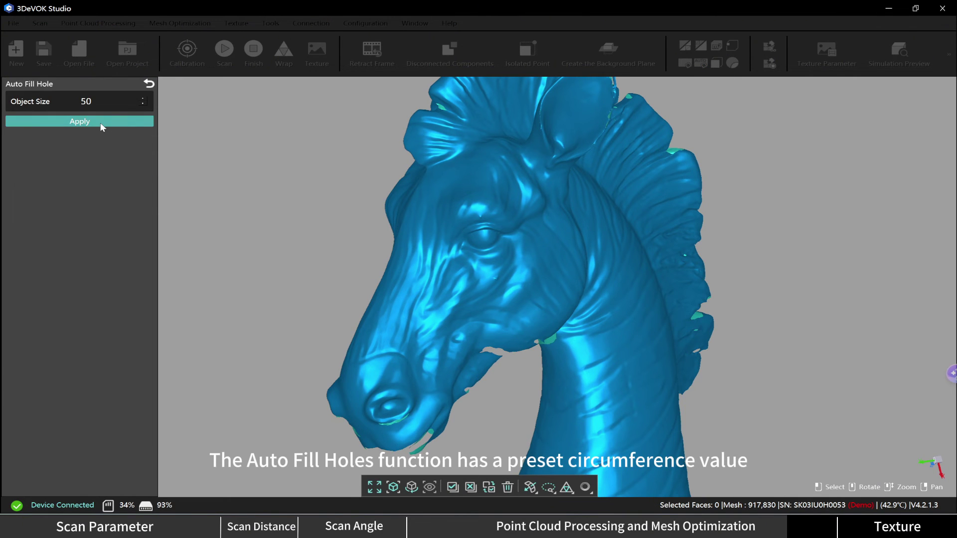
pyautogui.click(80, 121)
pyautogui.scroll(3, 384, 241)
pyautogui.scroll(-5, 364, 252)
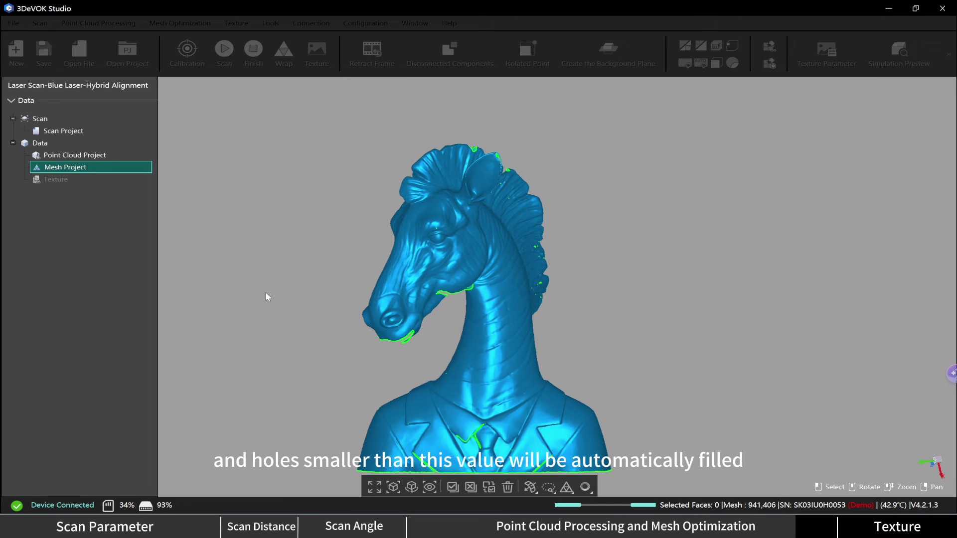
pyautogui.scroll(-2, 272, 301)
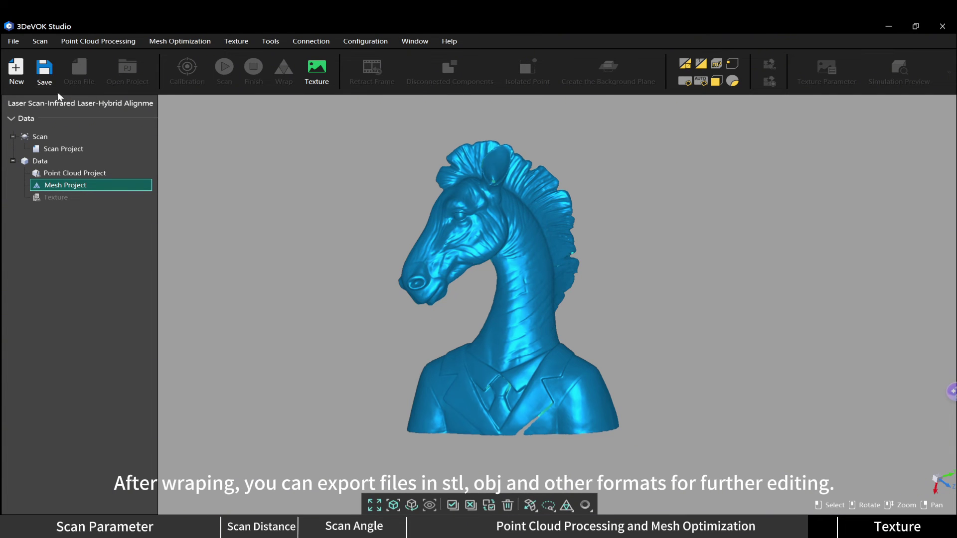
# - Save the mesh as a Mesh File (*.obj)
pyautogui.click(44, 70)
pyautogui.click(309, 375)
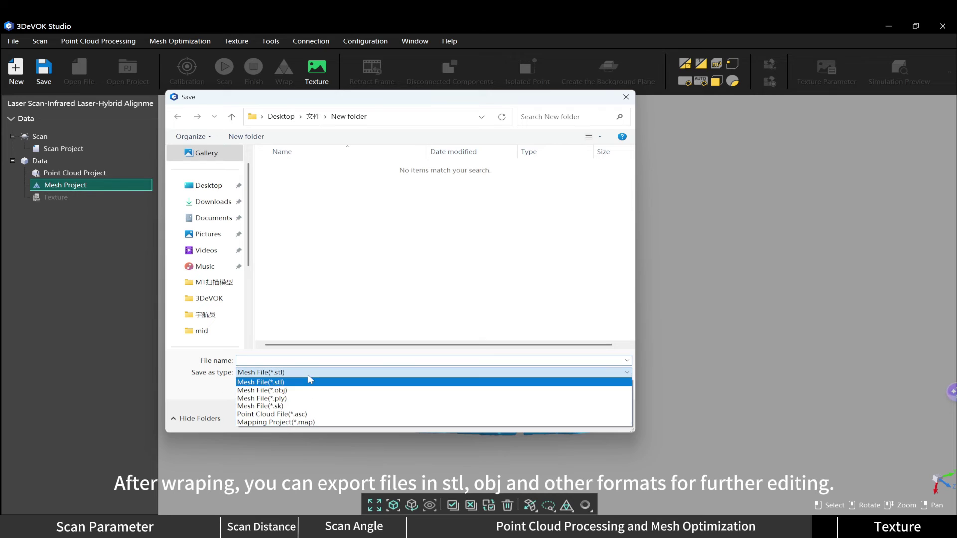
pyautogui.click(312, 391)
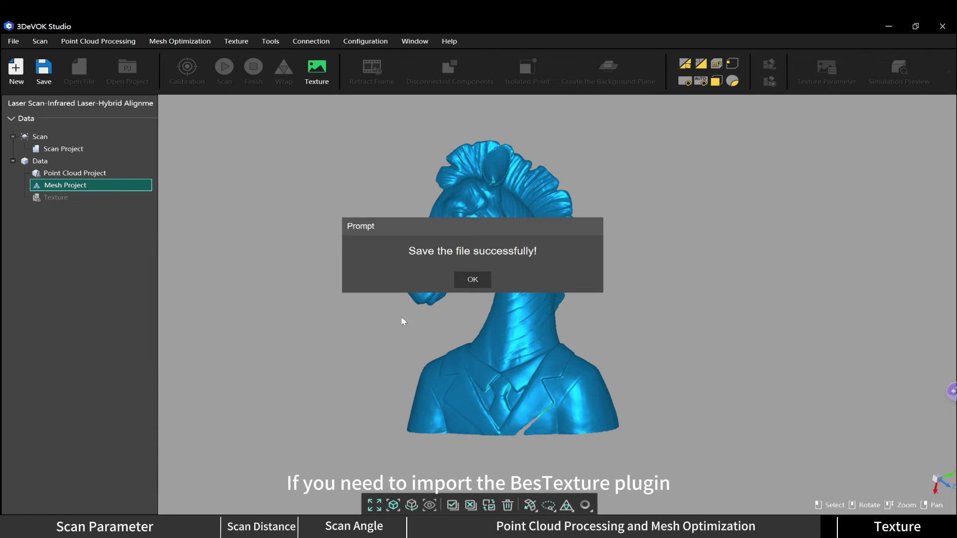
# - Save the mesh as a Mesh Project under the entered name and dismiss the confirmation
pyautogui.click(49, 83)
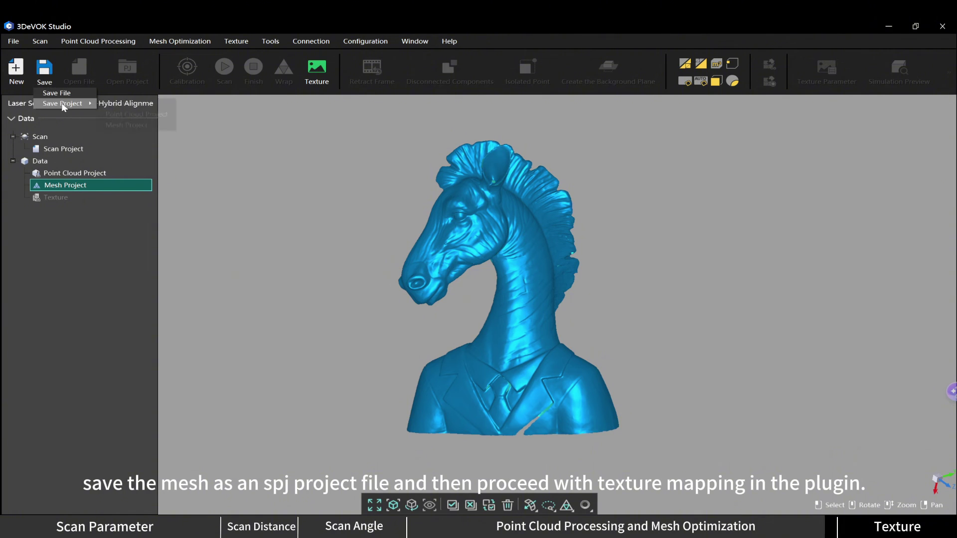
pyautogui.moveTo(59, 92)
pyautogui.click(152, 123)
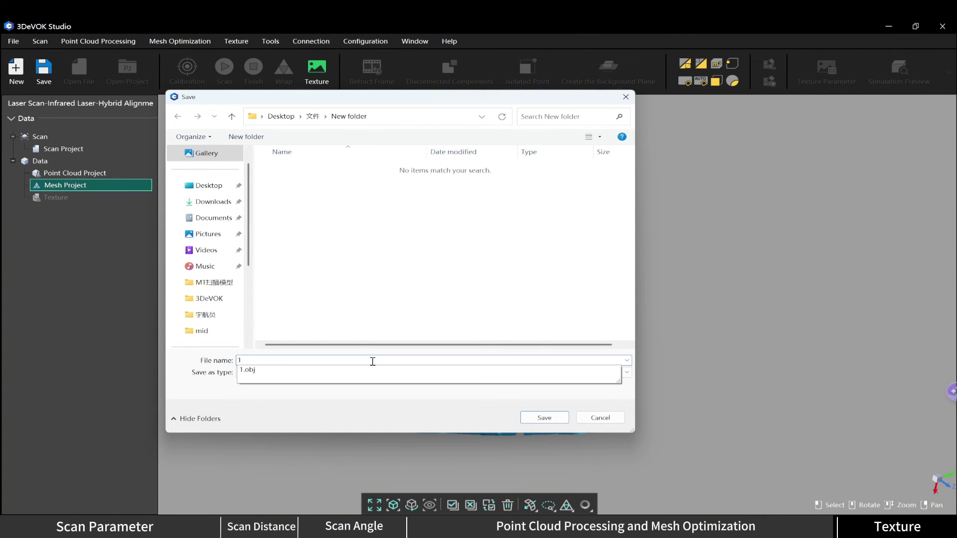
pyautogui.press('Return')
pyautogui.click(477, 283)
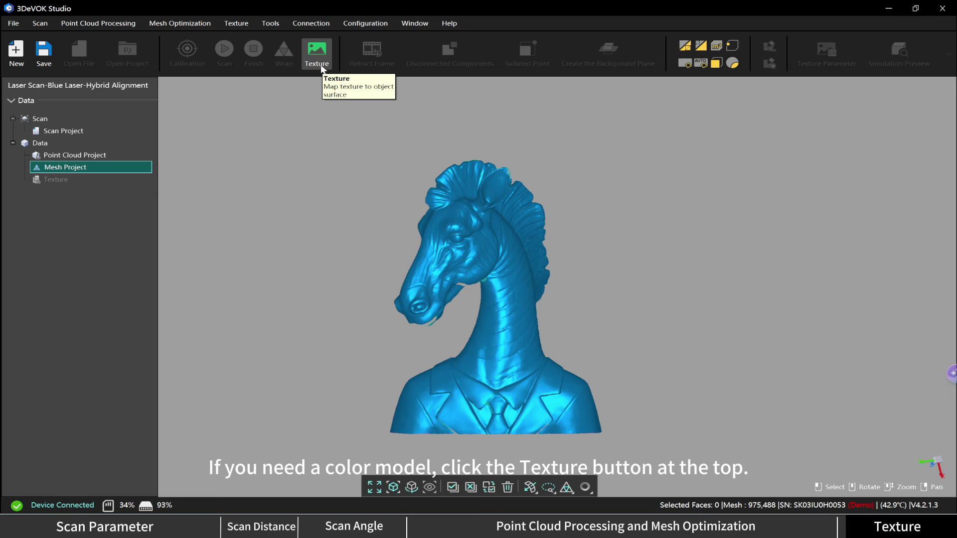
# - Apply a colour texture to the zebra mesh and orbit it to inspect the stripes, shirt and suit
pyautogui.click(321, 65)
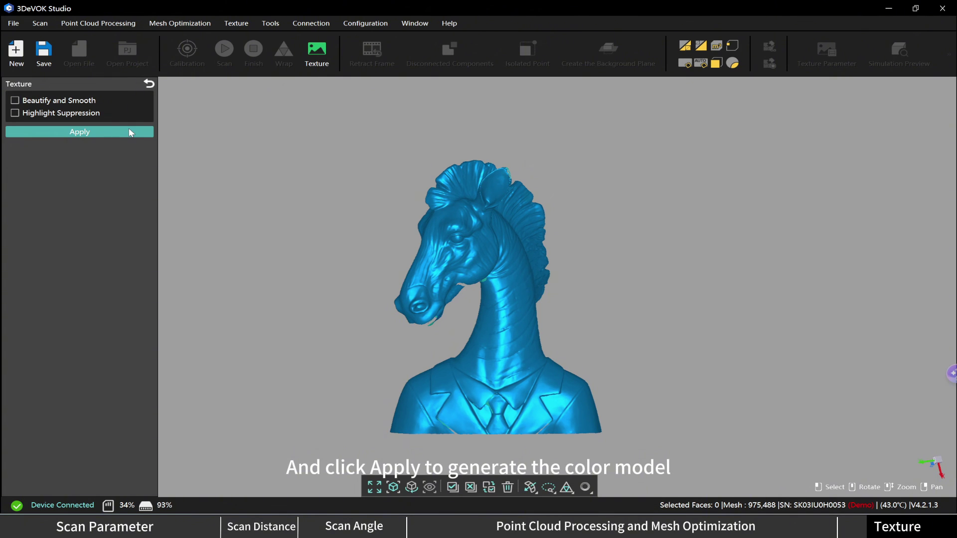
pyautogui.click(113, 133)
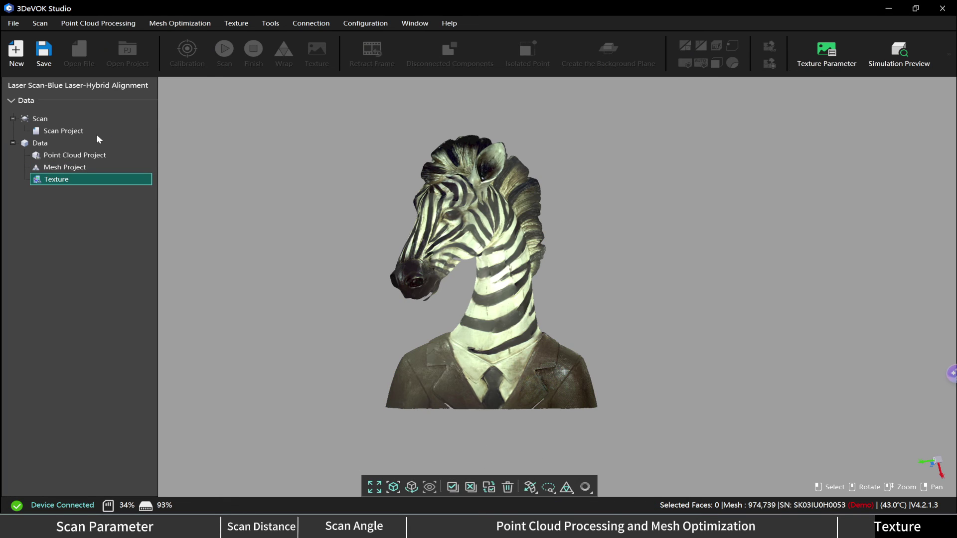
pyautogui.moveTo(349, 379); pyautogui.dragTo(660, 318, button='right')
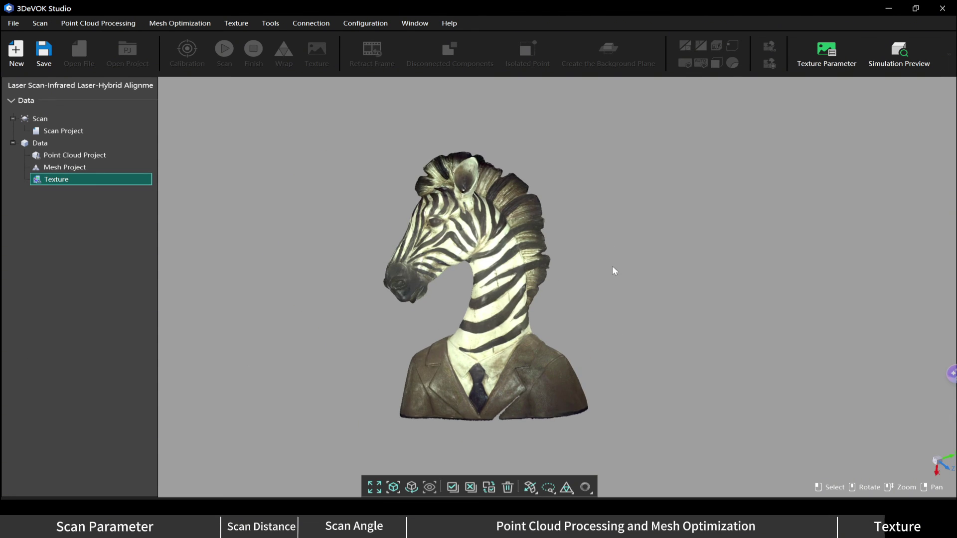
pyautogui.moveTo(613, 265); pyautogui.dragTo(660, 271, button='right')
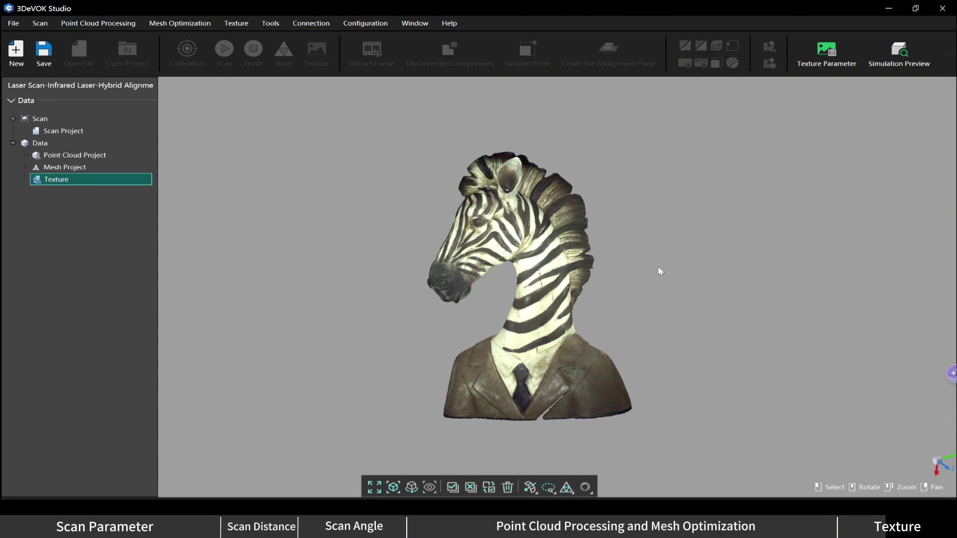
# - Adjust Texture Parameter sliders to exposure 10, ambient 87, specular 29, leaving hue and saturation at 0
pyautogui.click(818, 65)
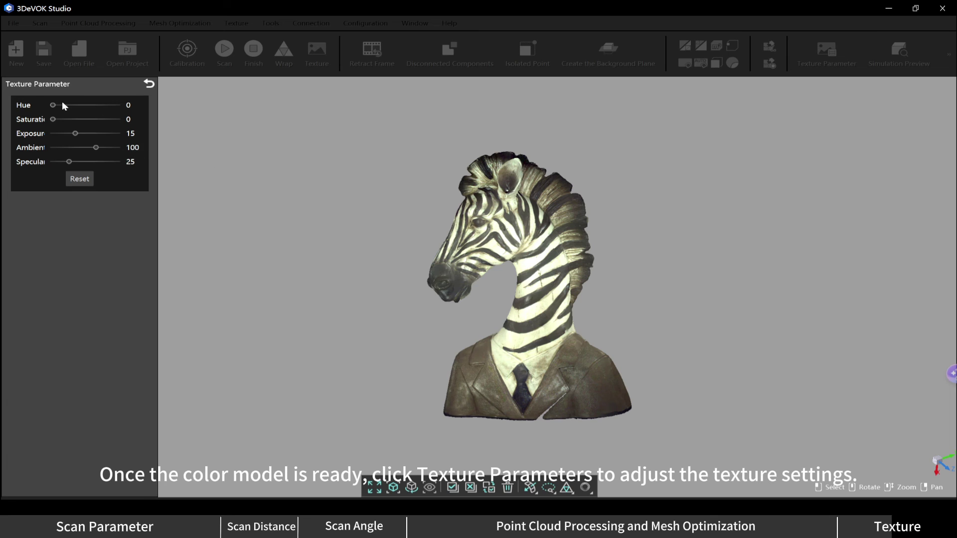
pyautogui.scroll(1, 69, 107)
pyautogui.moveTo(54, 119); pyautogui.dragTo(95, 133)
pyautogui.scroll(-1, 68, 120)
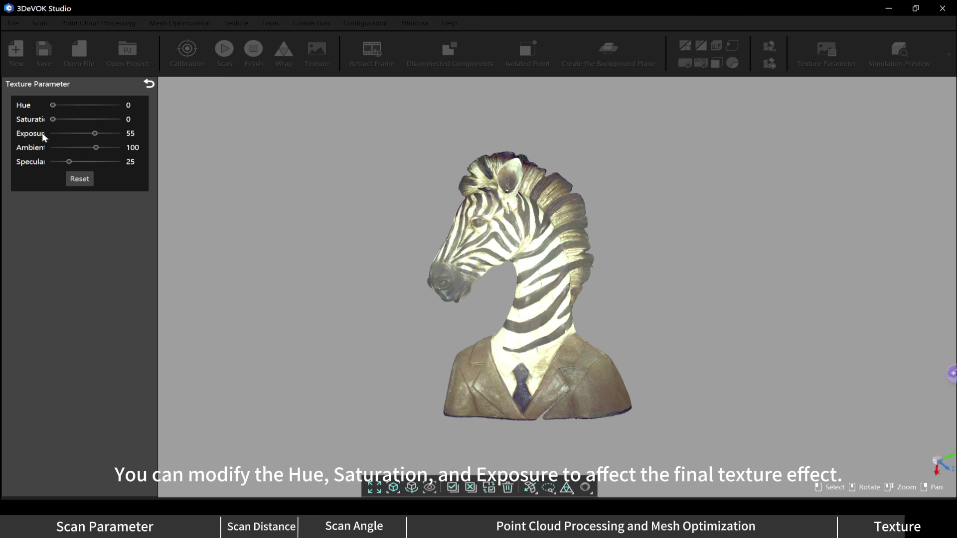
pyautogui.click(73, 133)
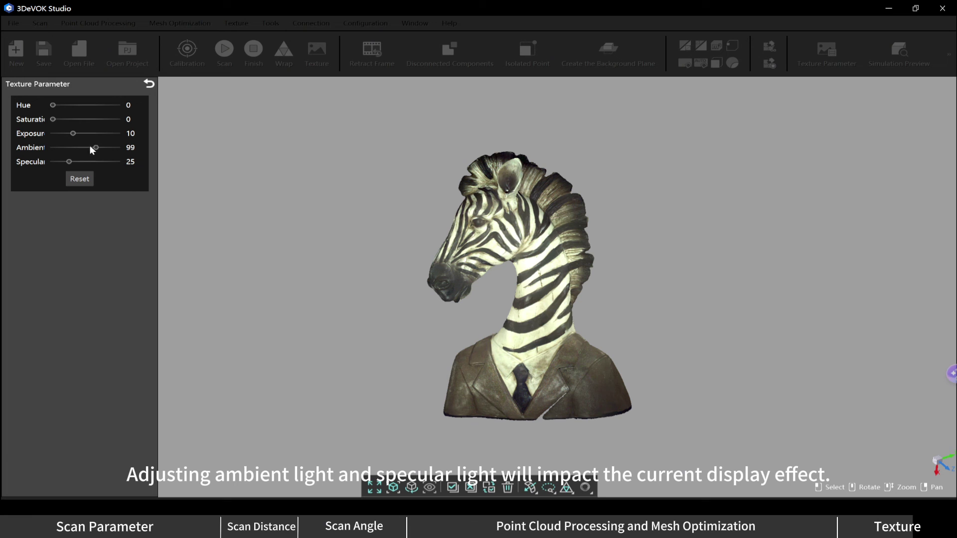
pyautogui.click(81, 147)
pyautogui.moveTo(82, 147)
pyautogui.mouseDown()
pyautogui.moveTo(90, 147)
pyautogui.moveTo(79, 161)
pyautogui.mouseUp()
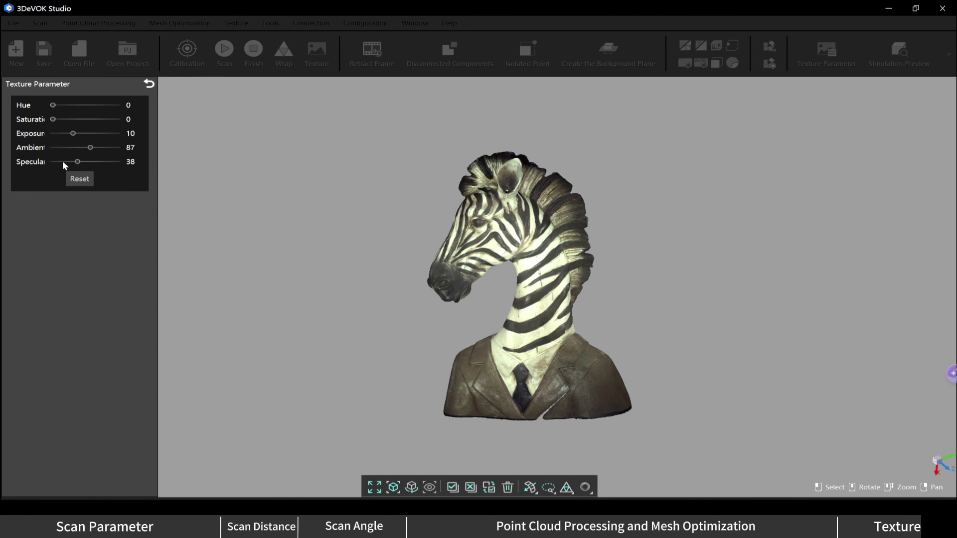
pyautogui.click(72, 162)
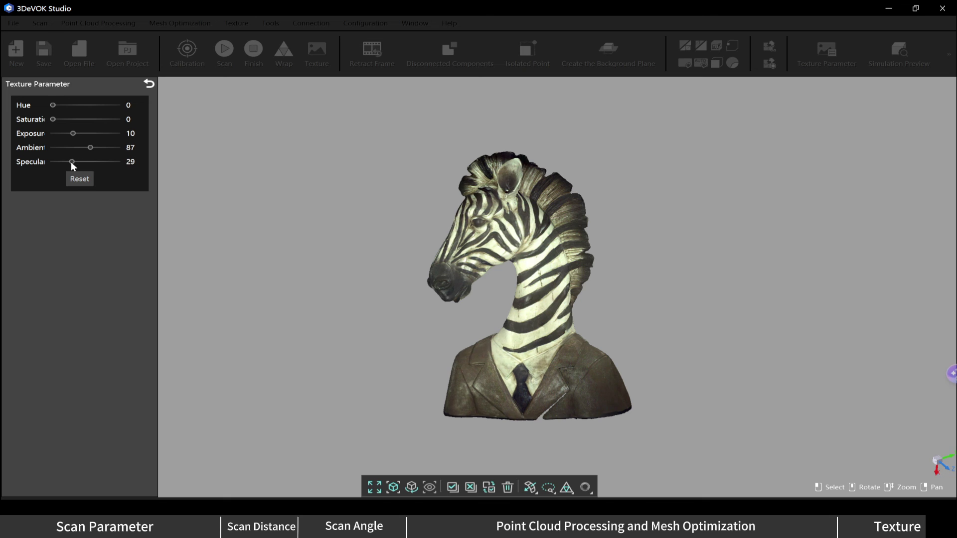
# - Save the textured zebra as a Mesh File with Texture Map (*.obj) named '1'
pyautogui.click(148, 85)
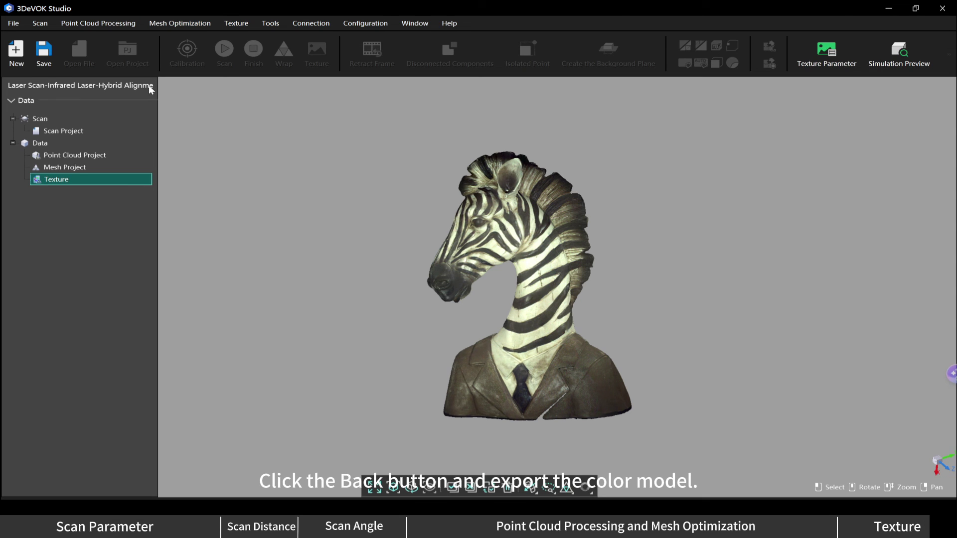
pyautogui.click(43, 59)
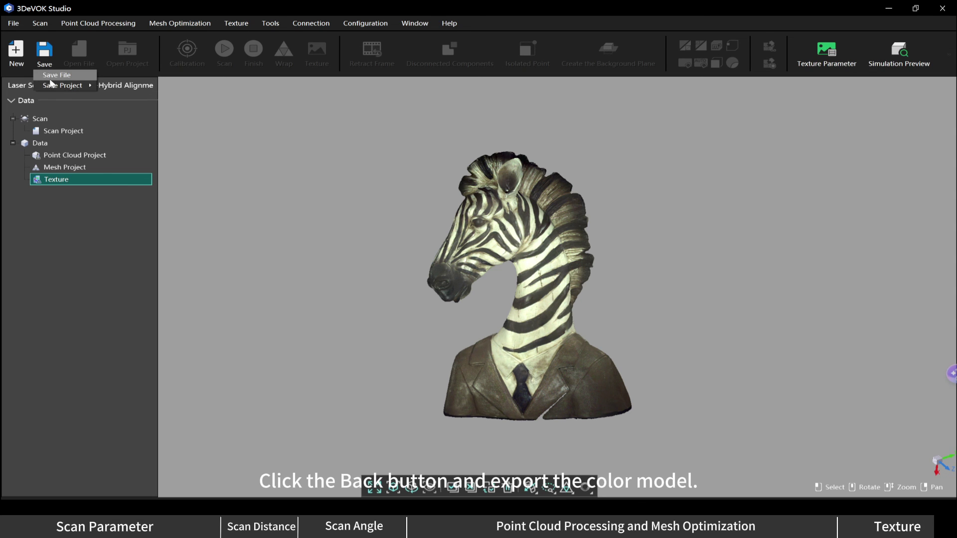
pyautogui.click(51, 75)
pyautogui.click(277, 355)
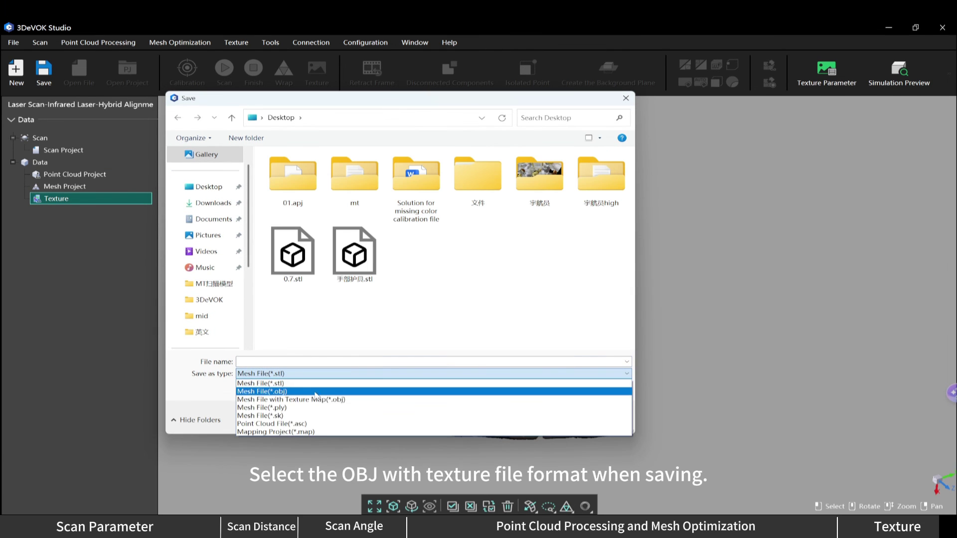
pyautogui.click(309, 391)
pyautogui.click(299, 362)
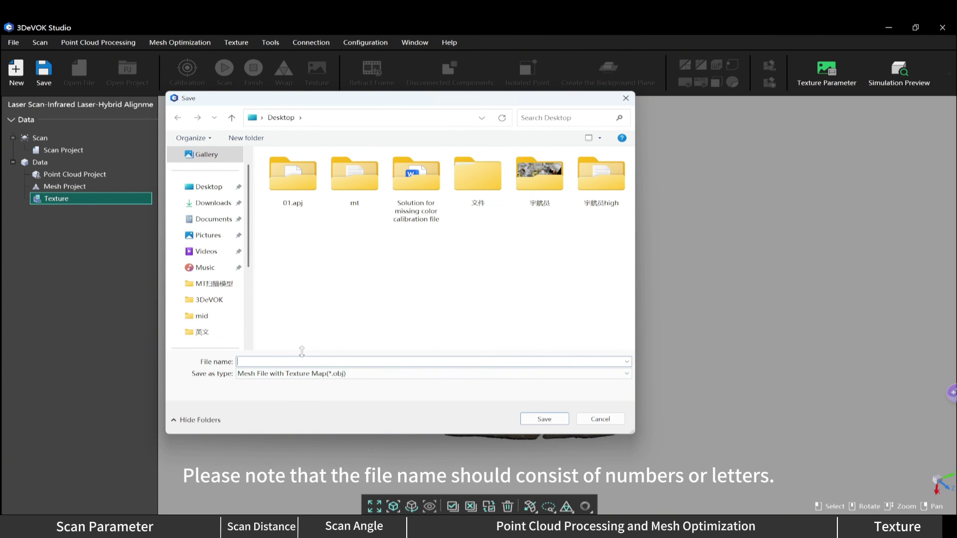
pyautogui.write('1')
pyautogui.press('Return')
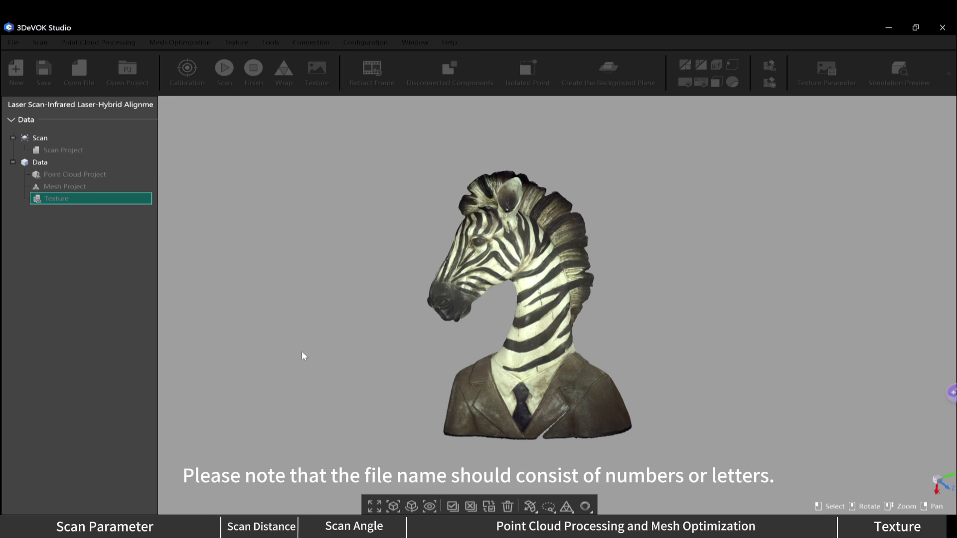